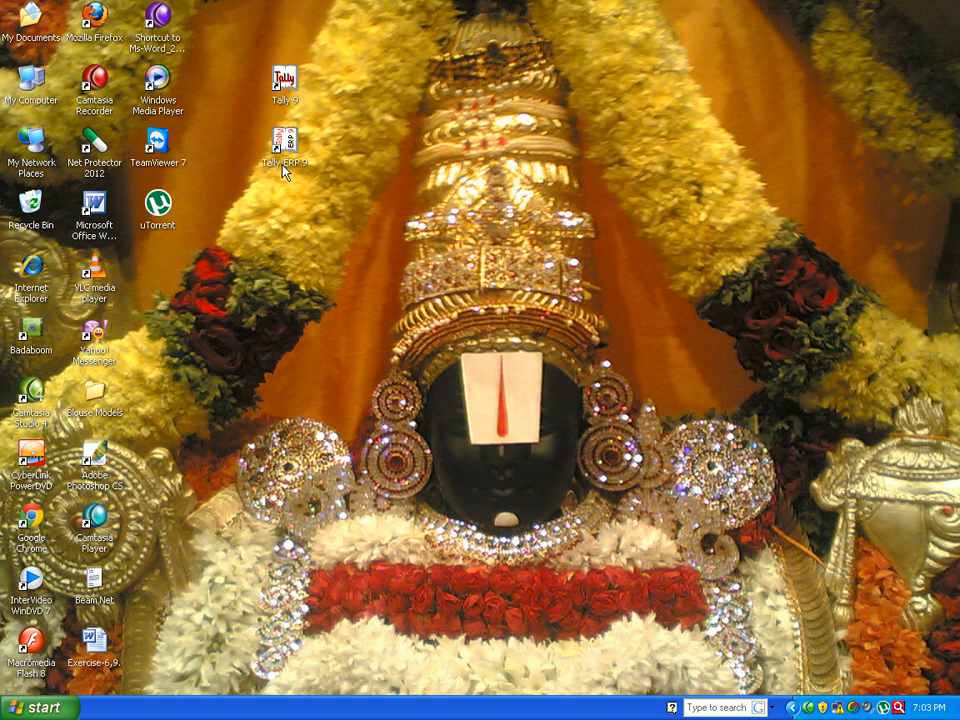
- Launch Tally 9 from its desktop icon
{"action": "double_click", "coordinate": [286, 82]}
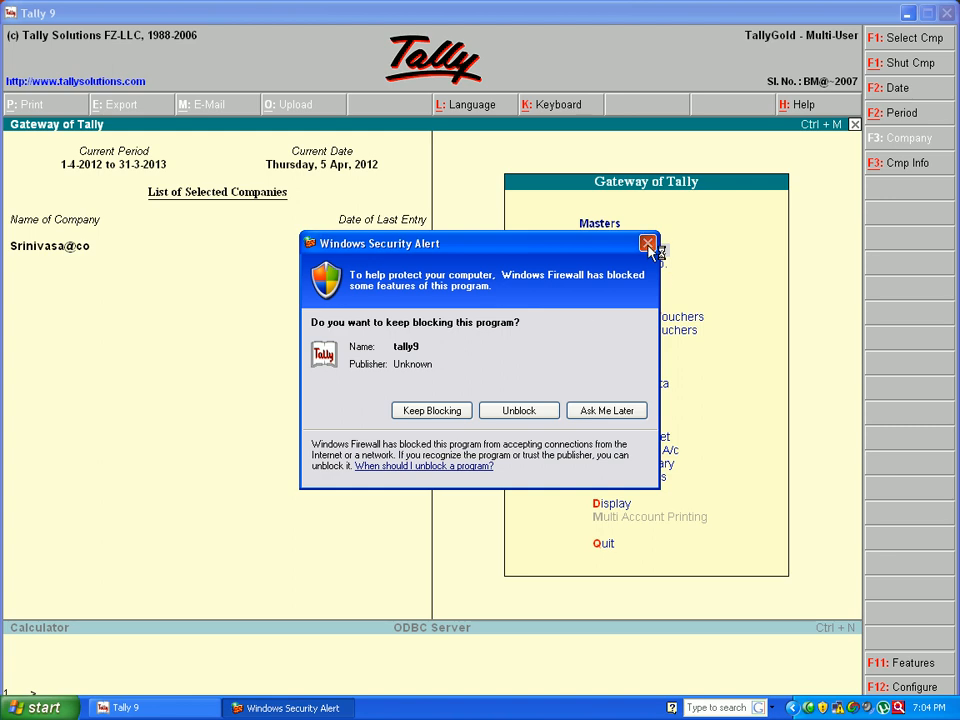
- Close the Windows Firewall security alert
{"action": "left_click", "coordinate": [648, 244]}
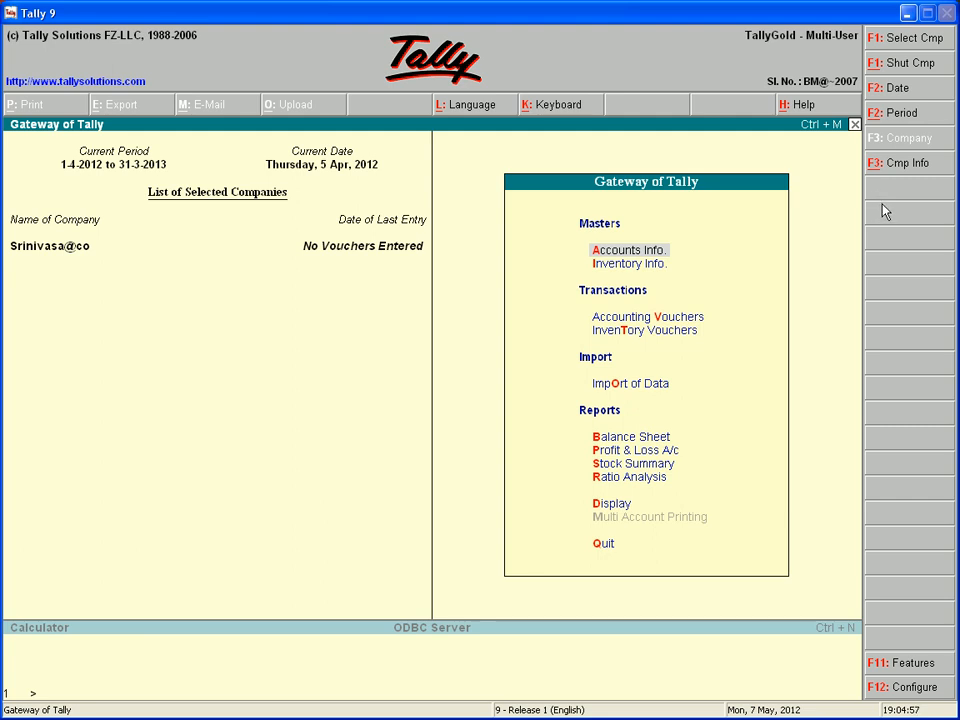
- Shut the currently loaded company through Company Info's Shut Company option
{"action": "left_click", "coordinate": [884, 168]}
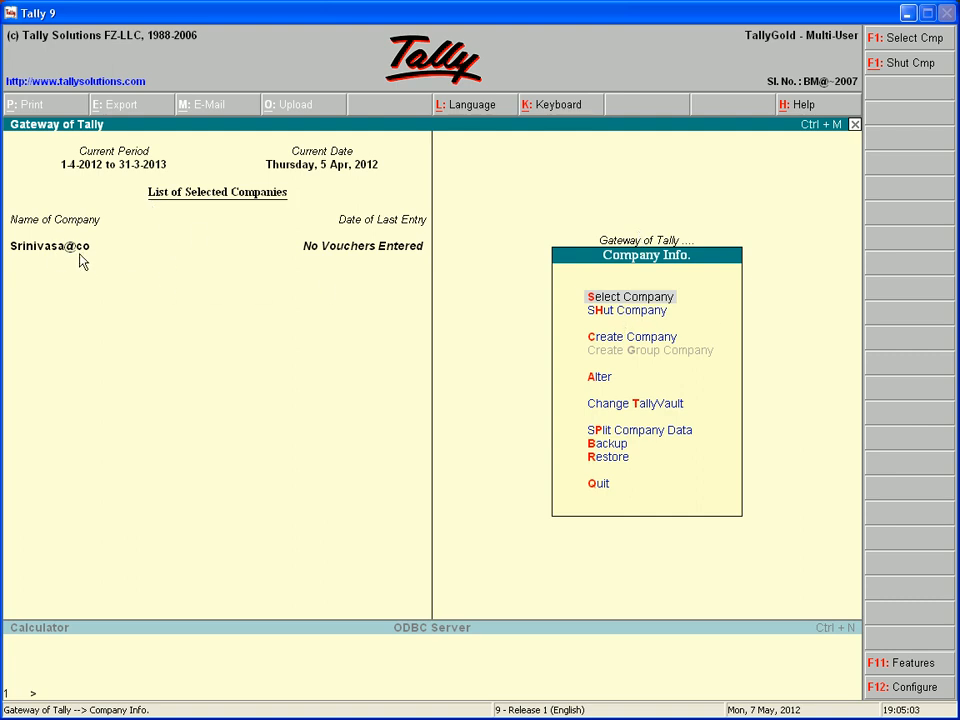
{"action": "left_click", "coordinate": [621, 313]}
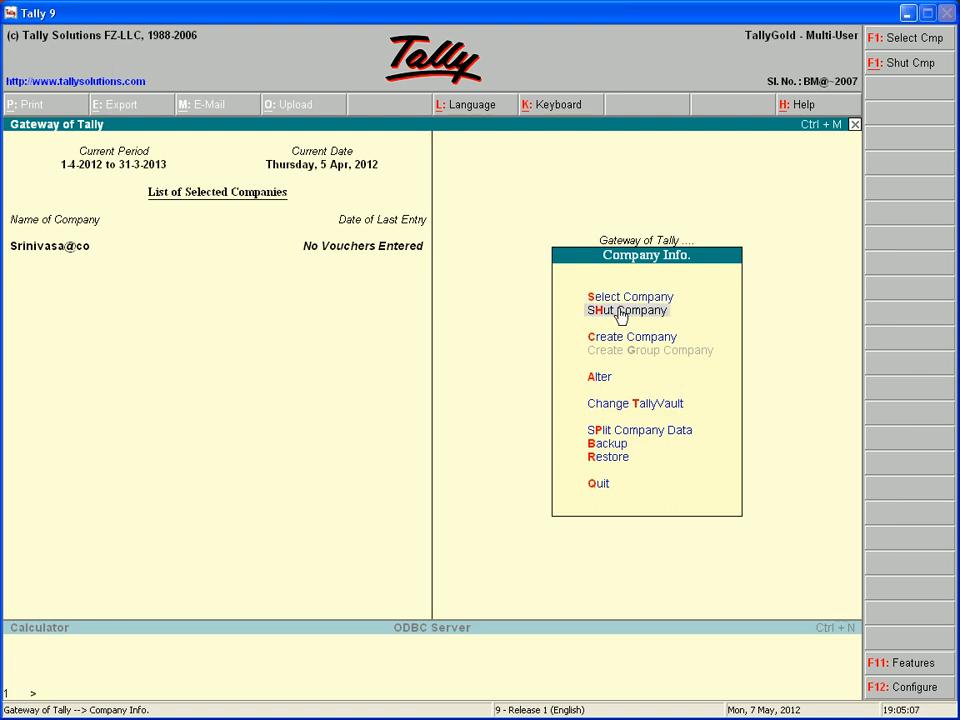
{"action": "left_click", "coordinate": [621, 313]}
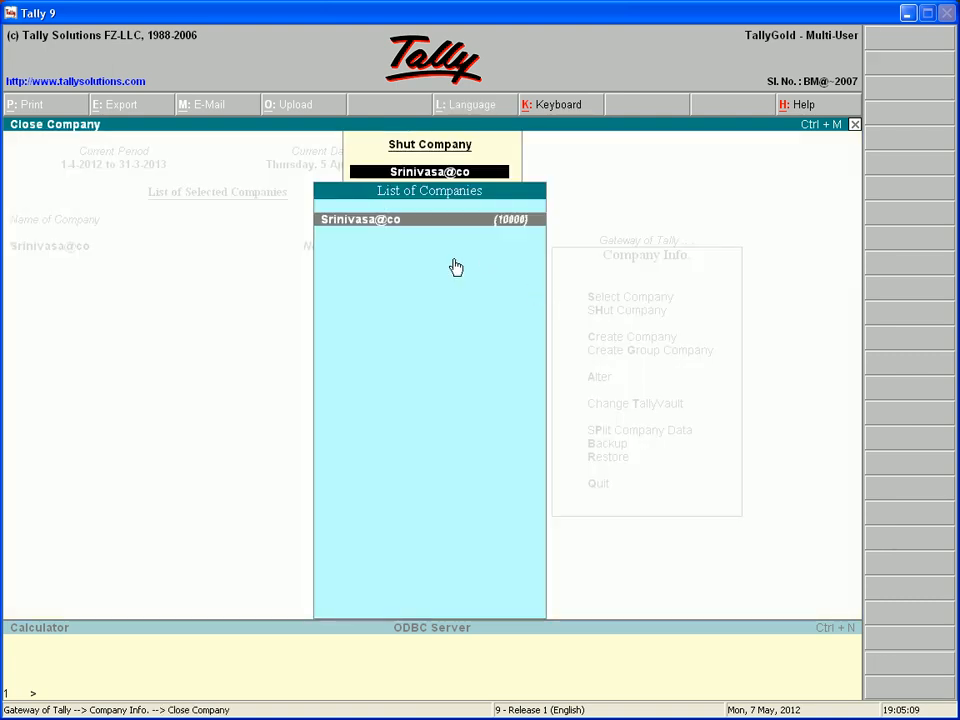
{"action": "left_click", "coordinate": [392, 222]}
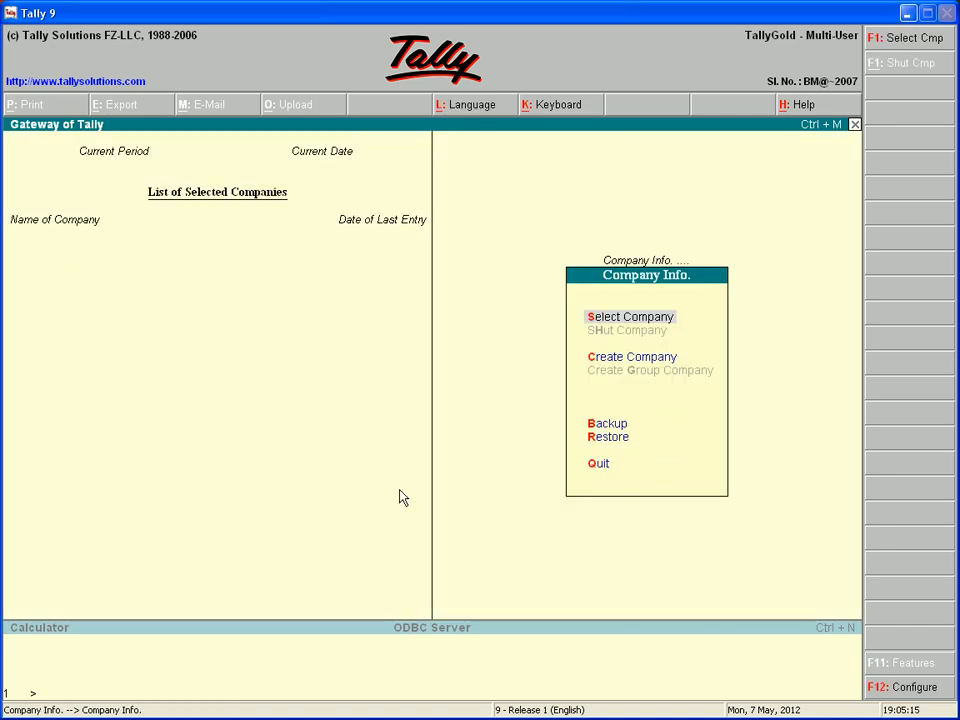
- Skip loading an existing company and start Create Company instead
{"action": "left_click", "coordinate": [601, 320]}
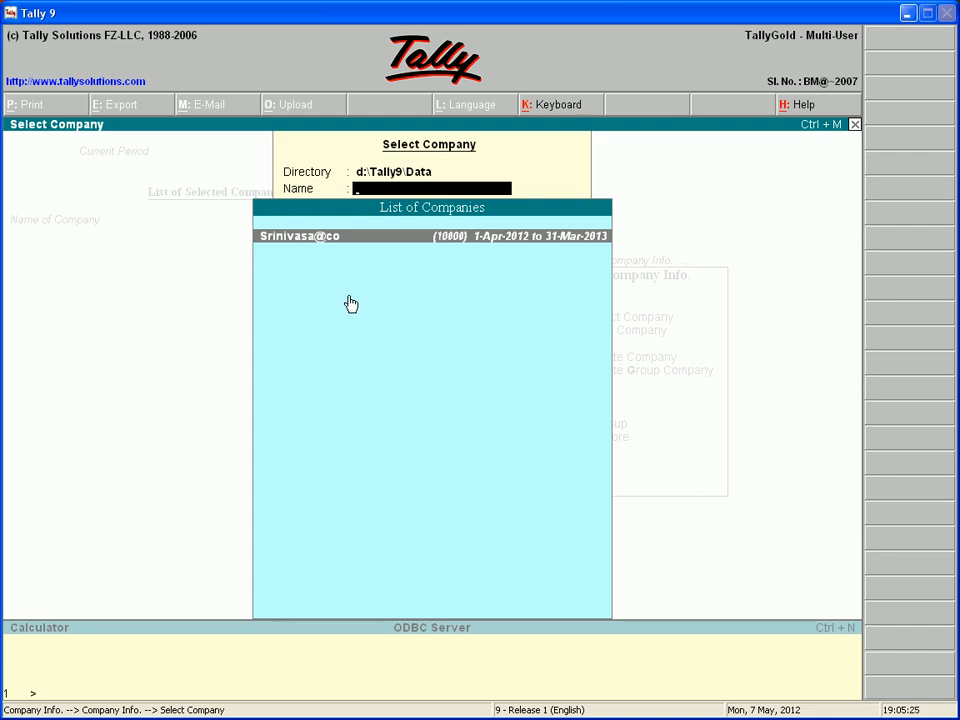
{"action": "key", "text": "Escape"}
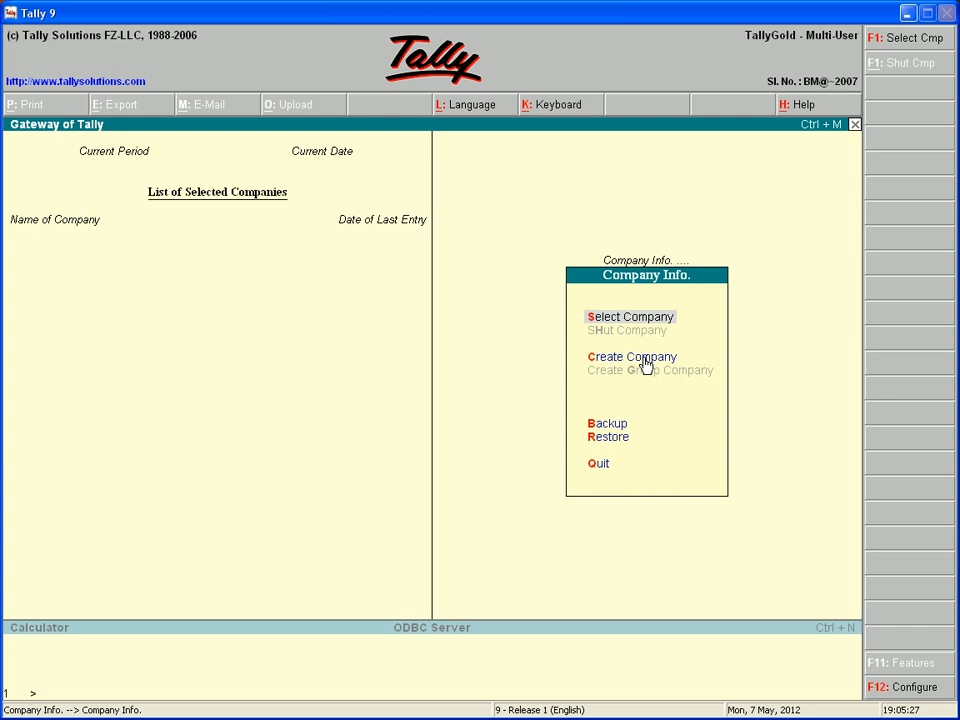
{"action": "left_click", "coordinate": [612, 362]}
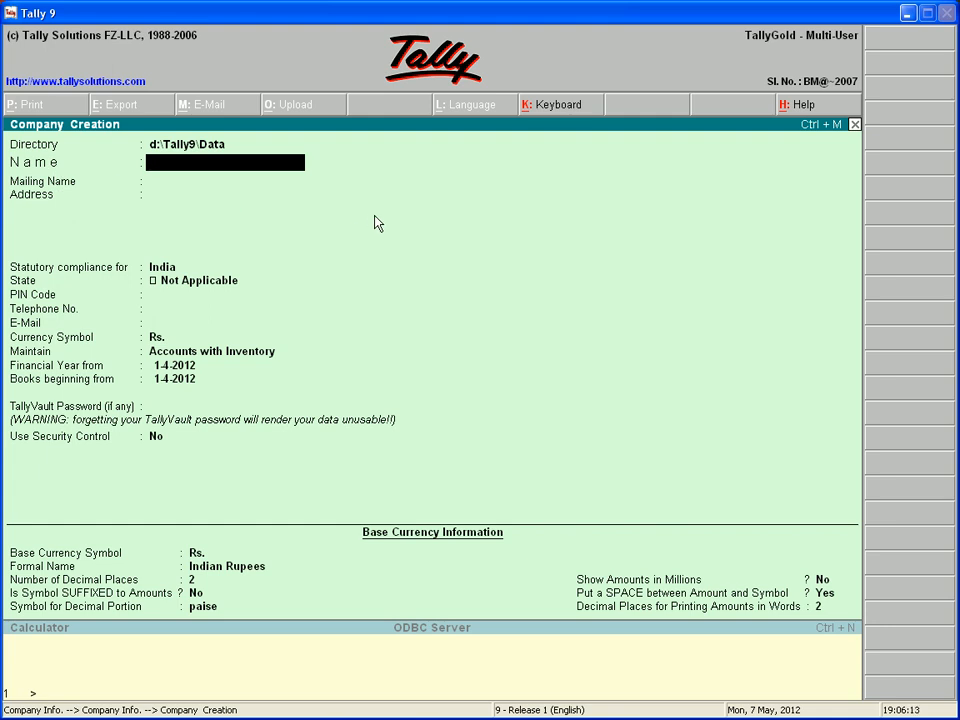
- Name the company 'Shivam Company' and enter its mailing name
{"action": "type", "text": "Shivam Company"}
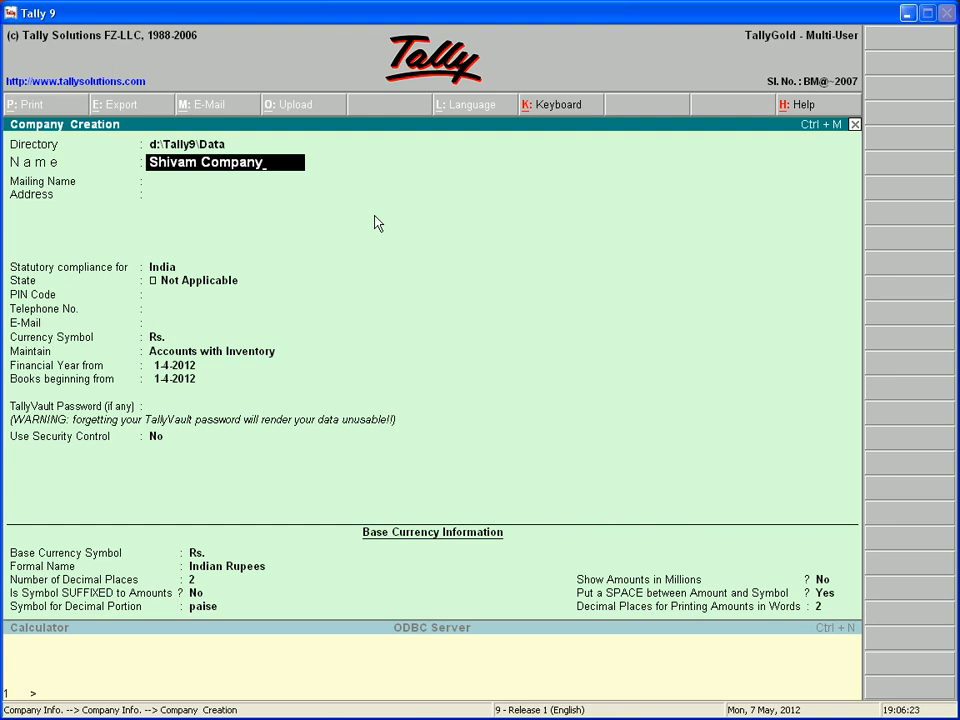
{"action": "key", "text": "Return"}
{"action": "type", "text": "Shiva"}
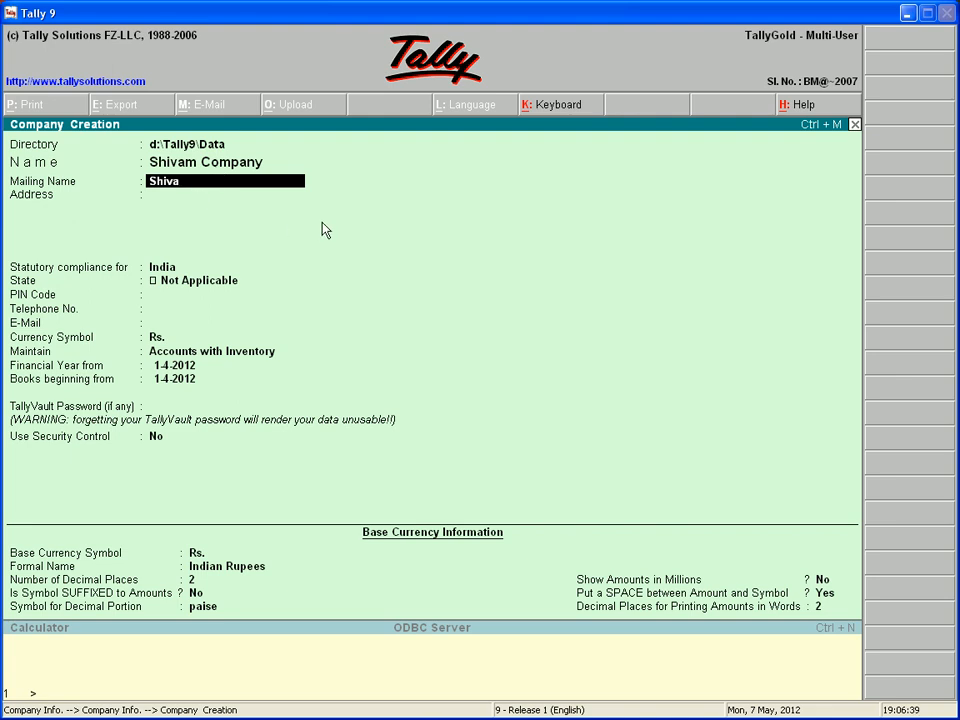
{"action": "key", "text": "Return"}
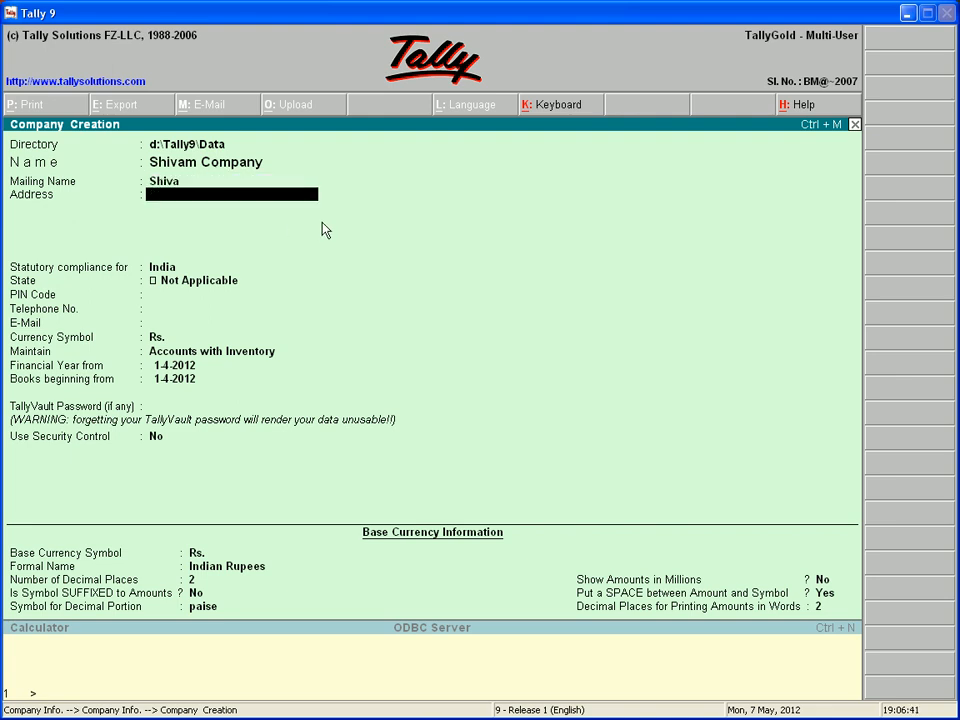
- Enter the company's three-line postal address
{"action": "type", "text": "Saidabad"}
{"action": "key", "text": "Return"}
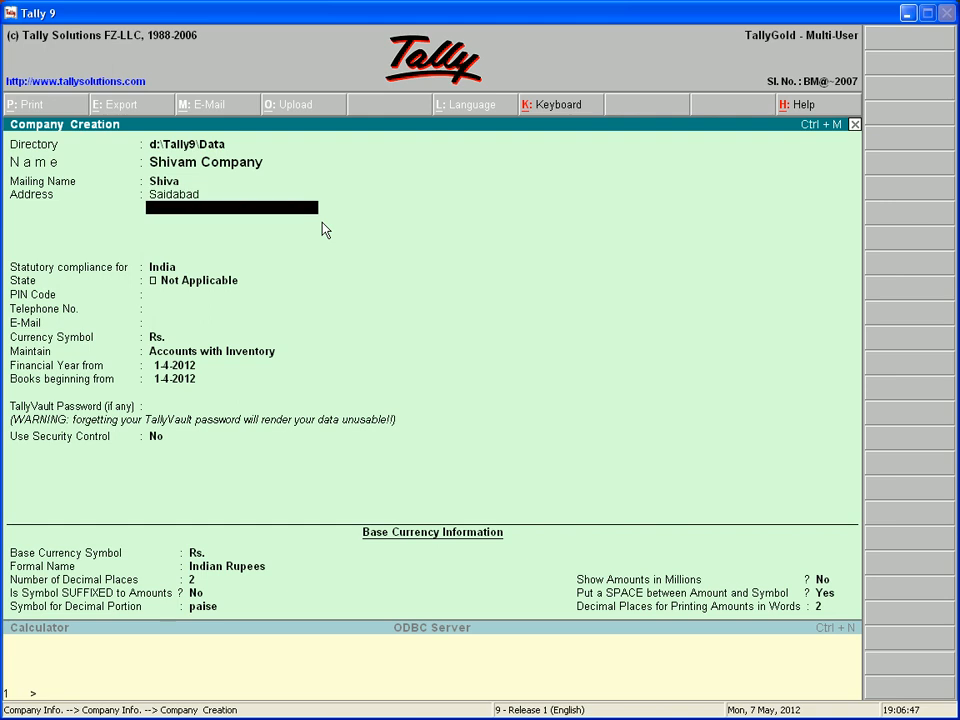
{"action": "type", "text": "D"}
{"action": "type", "text": "ilsuc"}
{"action": "type", "text": "h"}
{"action": "type", "text": "knag"}
{"action": "type", "text": "ar"}
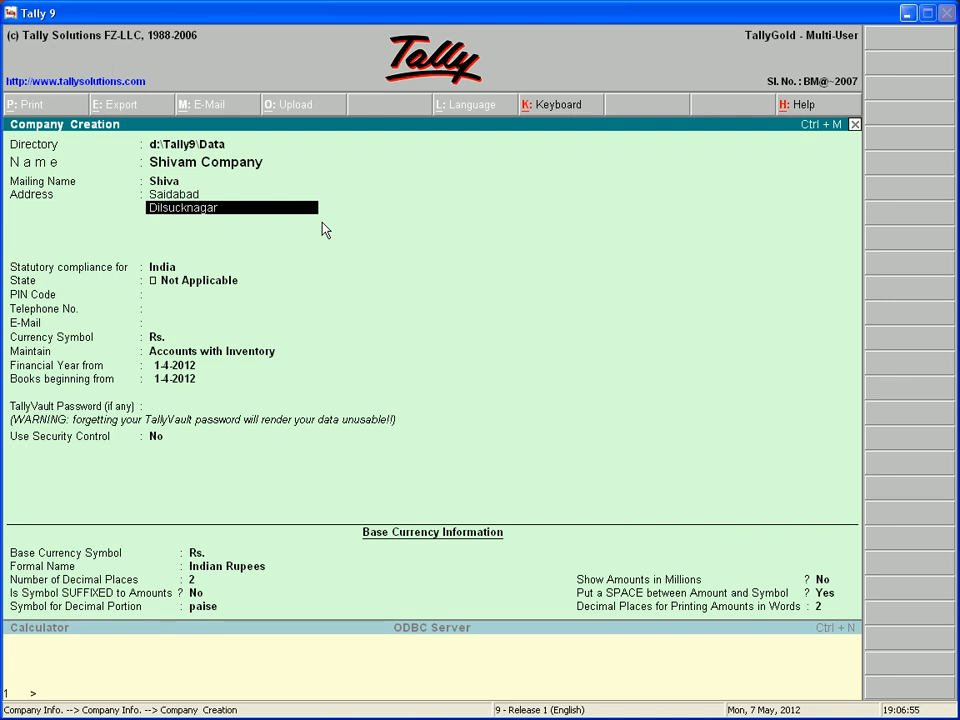
{"action": "key", "text": "Return"}
{"action": "type", "text": "Hyderabad"}
{"action": "key", "text": "Return"}
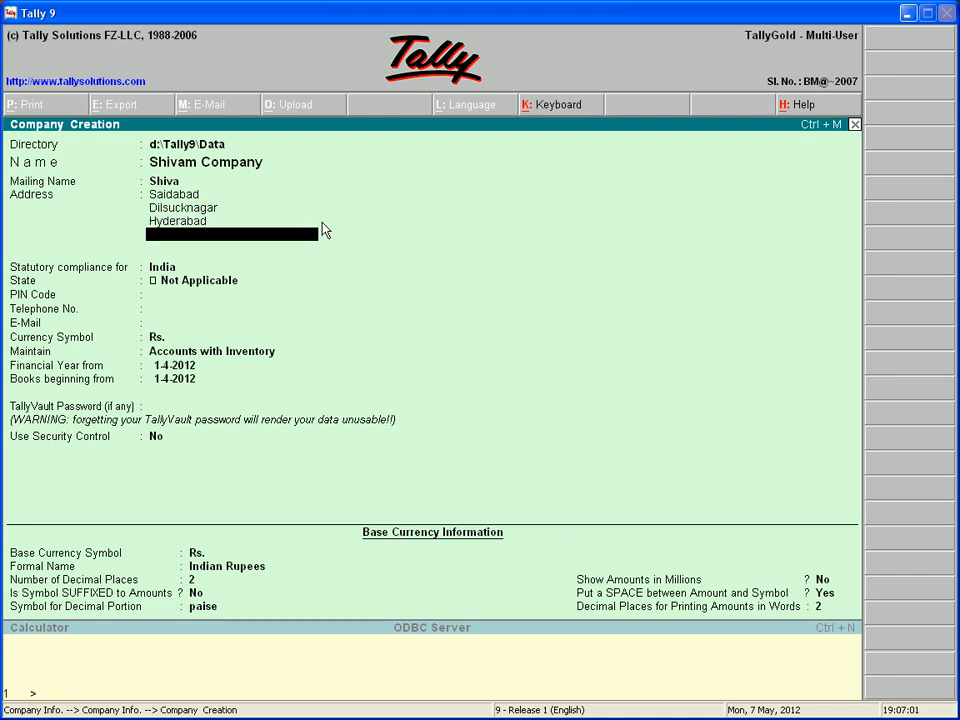
{"action": "key", "text": "Return"}
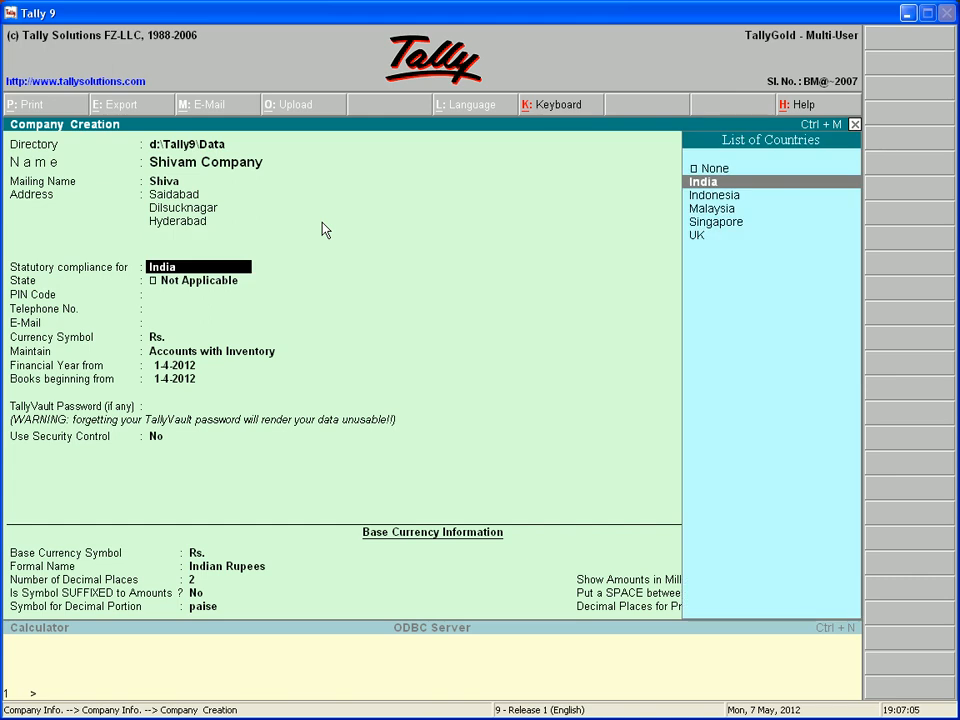
- Keep India compliance, set the state to Andhra Pradesh, and enter the PIN code
{"action": "key", "text": "Return"}
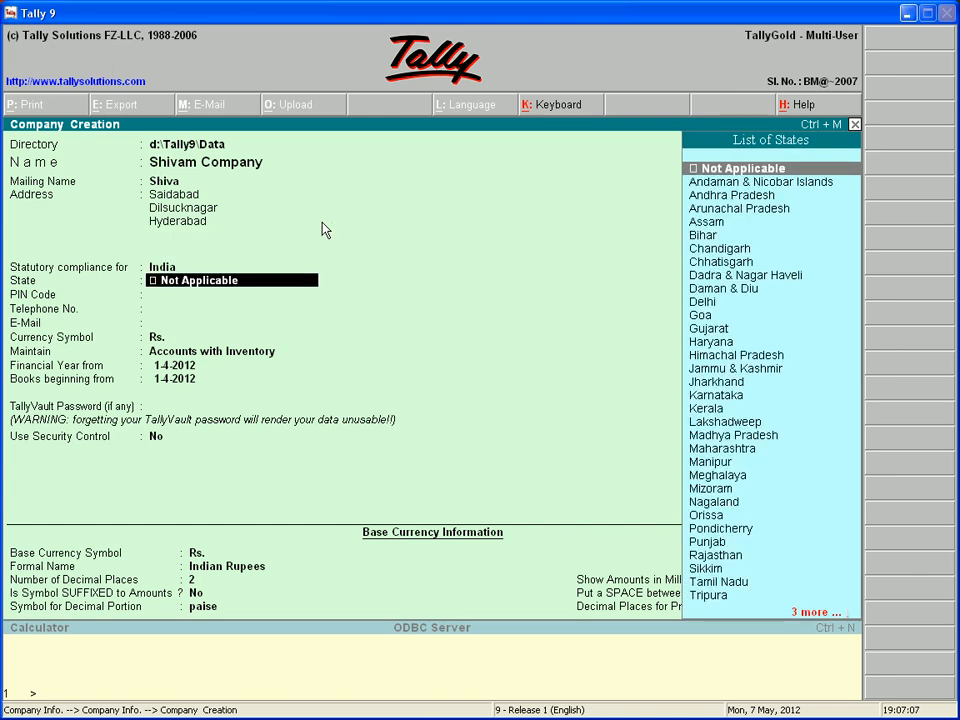
{"action": "key", "text": "Down"}
{"action": "key", "text": "Down"}
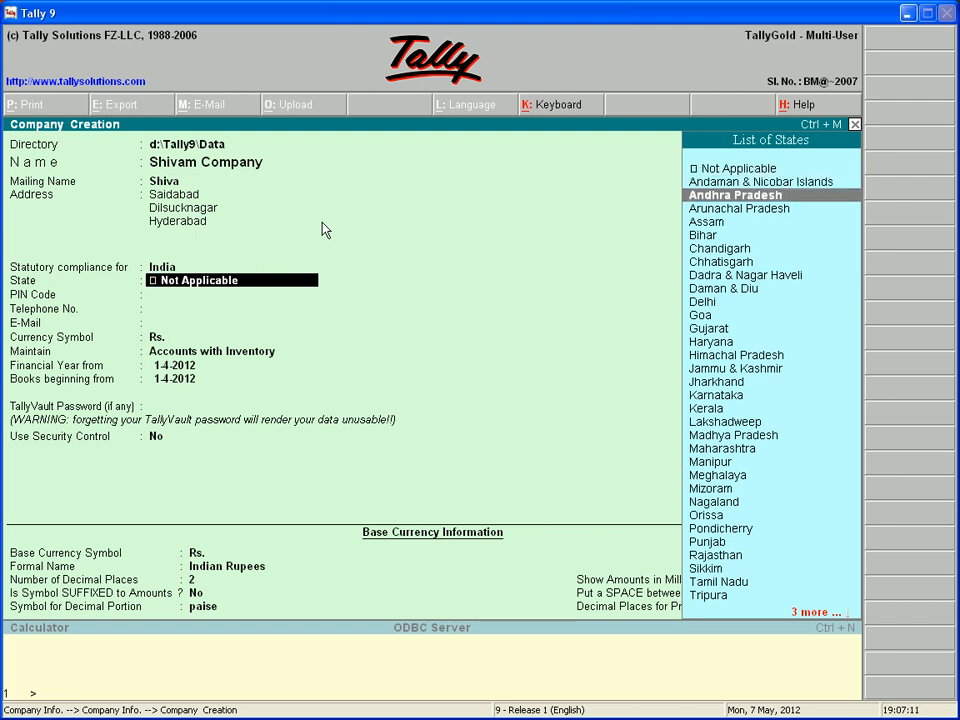
{"action": "key", "text": "Return"}
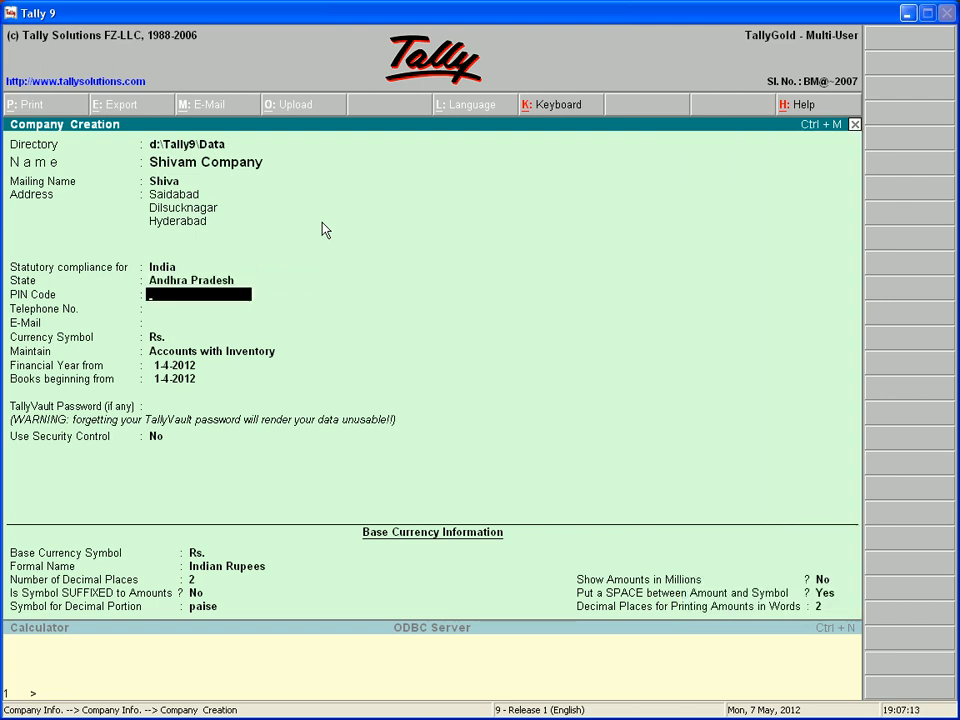
{"action": "type", "text": "522003"}
{"action": "key", "text": "Return"}
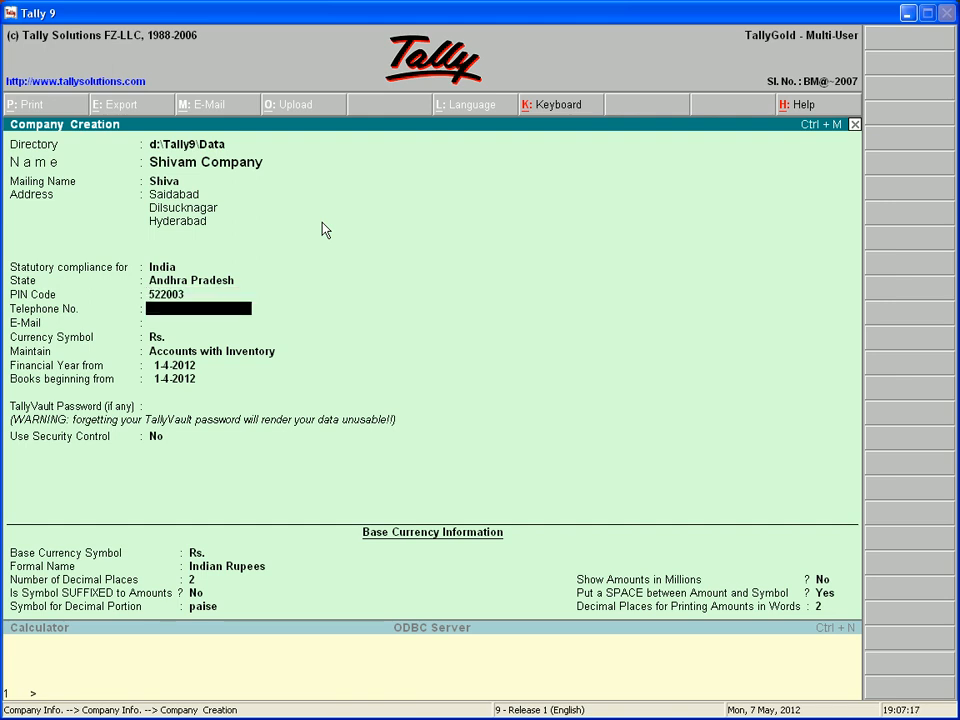
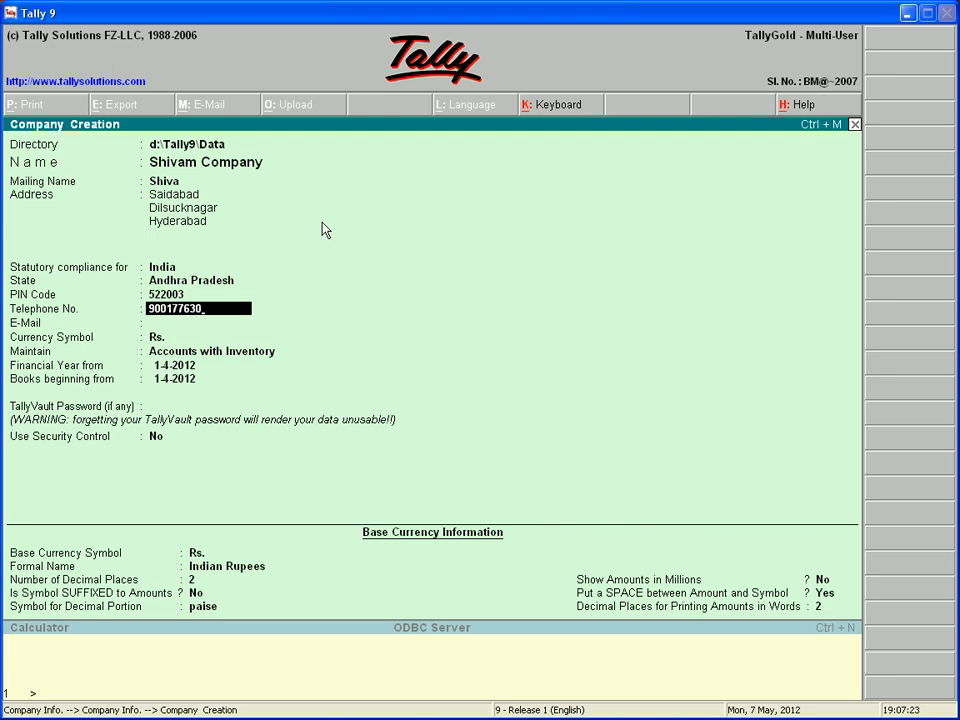
- Enter the company's telephone number and contact e-mail address
{"action": "key", "text": "Return"}
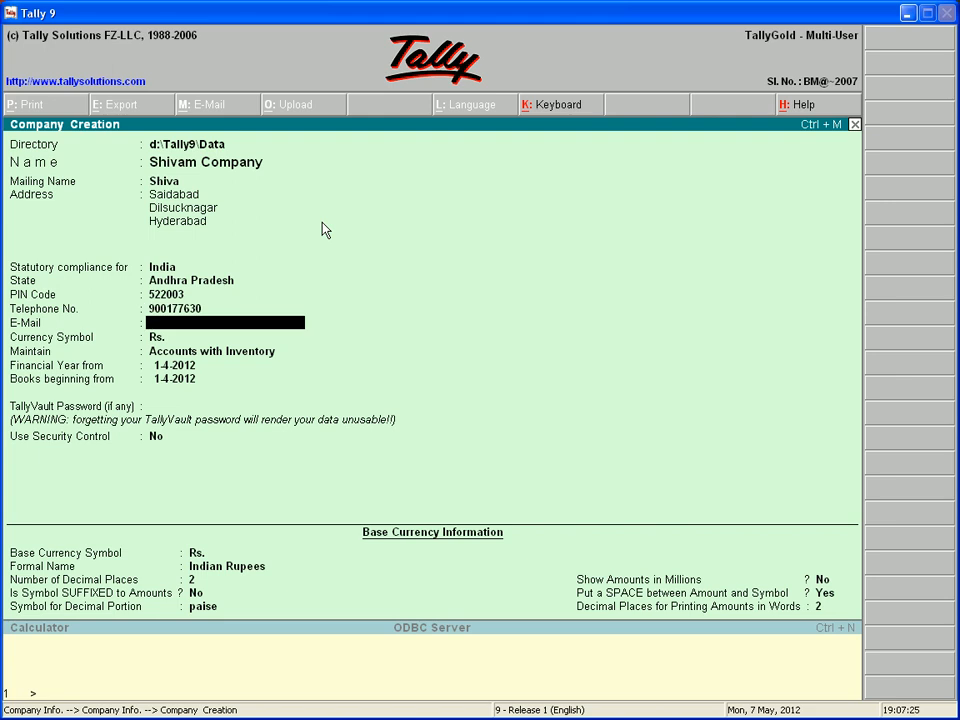
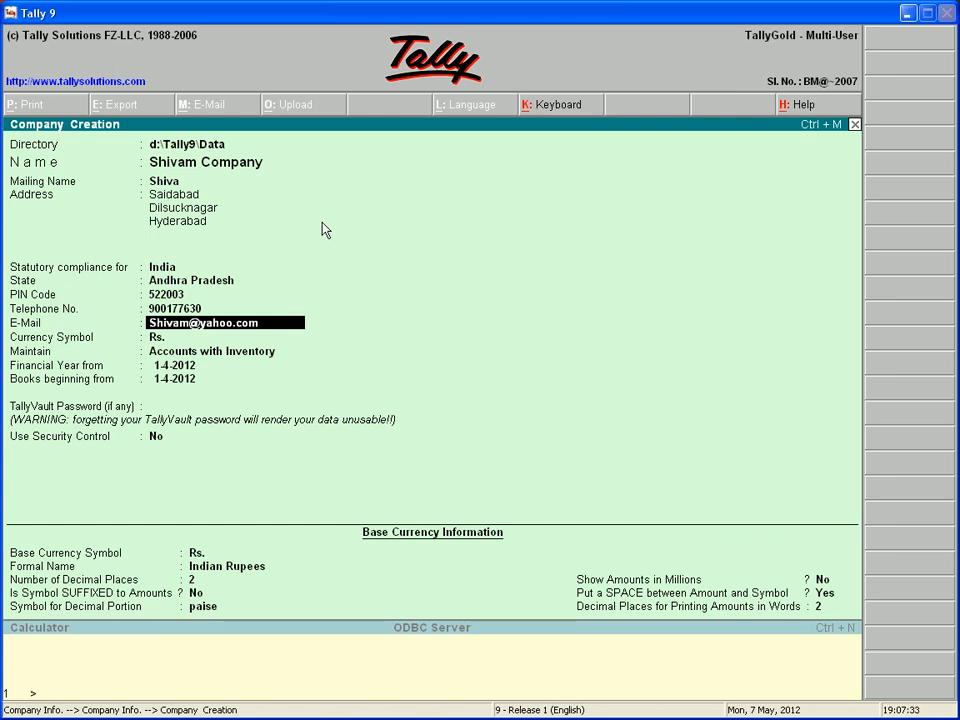
{"action": "key", "text": "Return"}
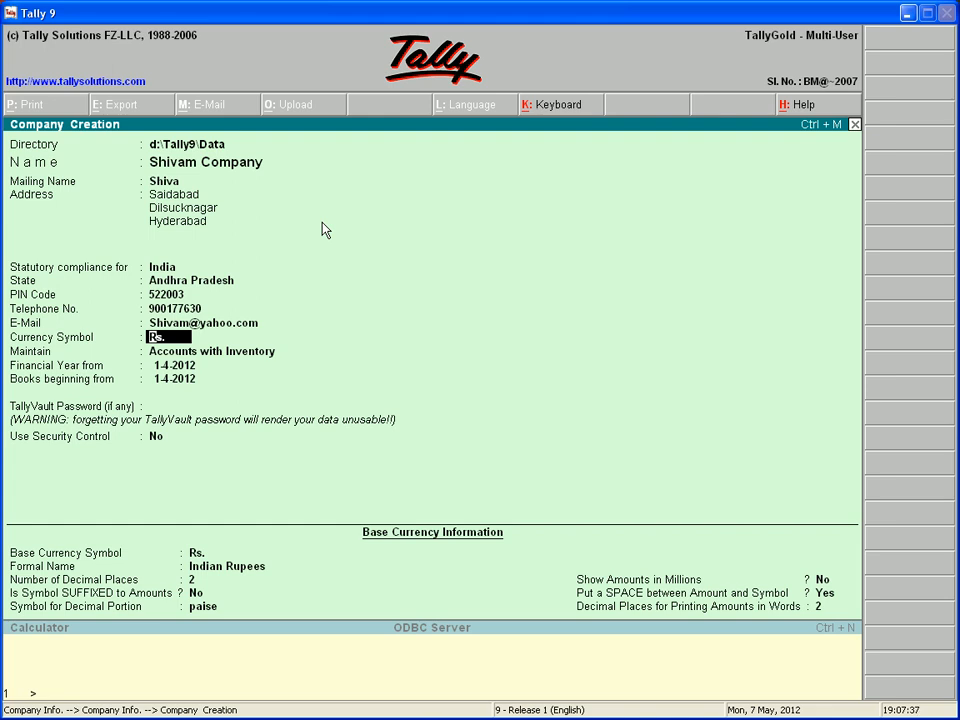
- Keep the Rs. currency symbol and choose Accounts Only as the company type
{"action": "key", "text": "Return"}
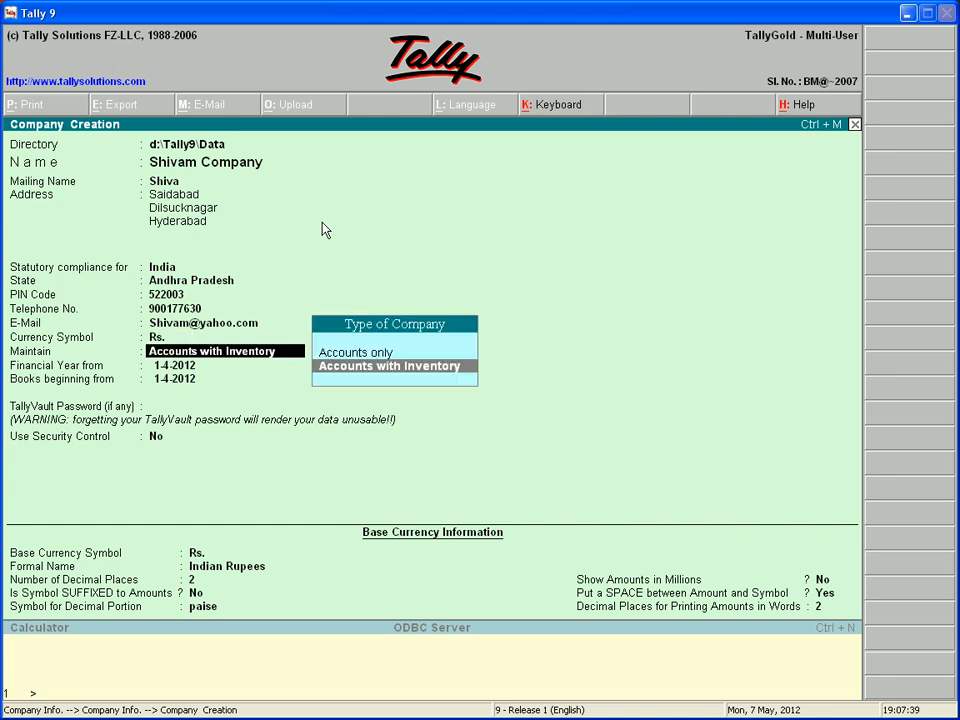
{"action": "key", "text": "Up"}
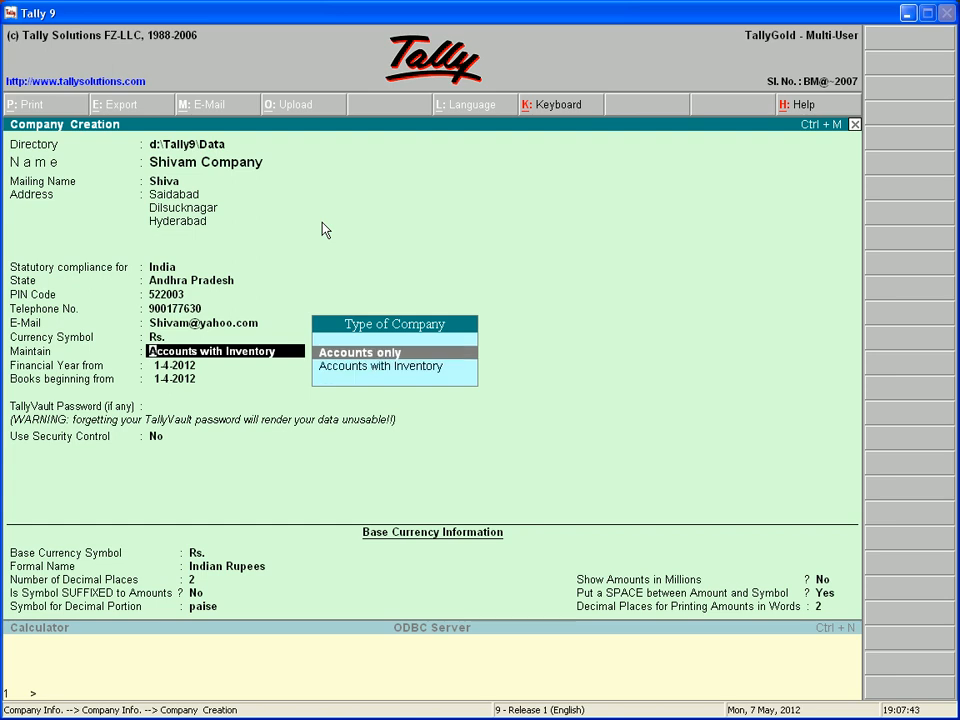
{"action": "key", "text": "Down"}
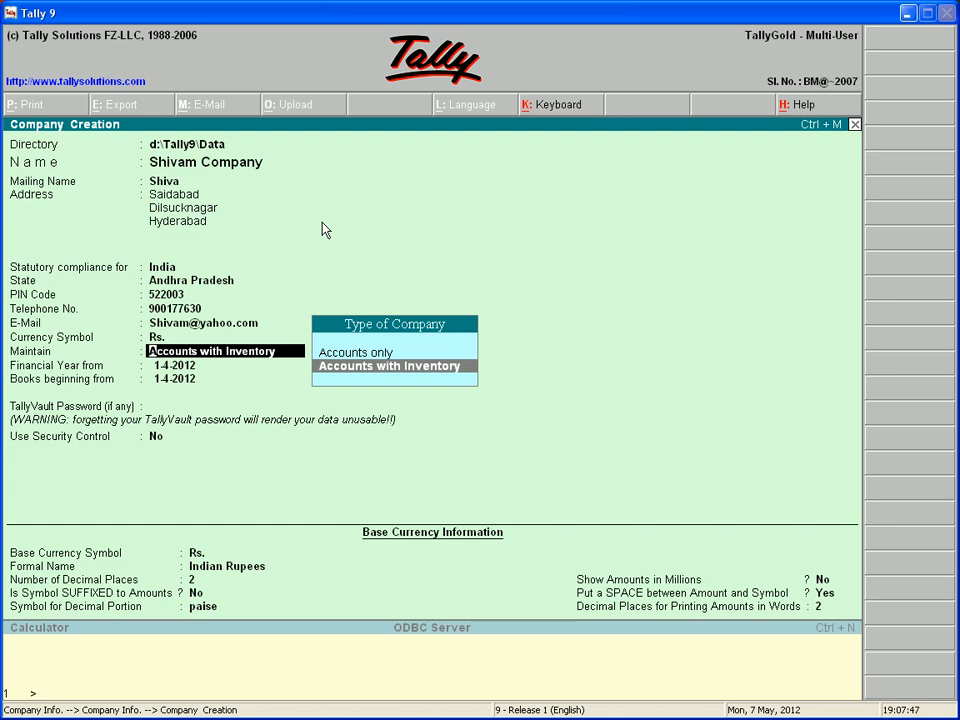
{"action": "key", "text": "Up"}
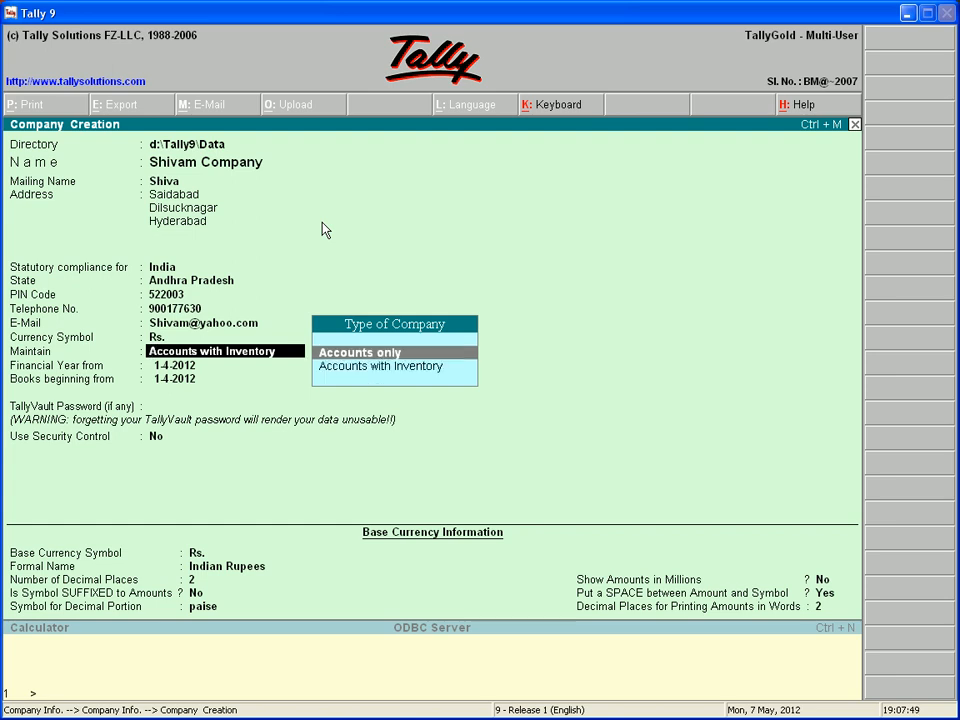
{"action": "key", "text": "Down"}
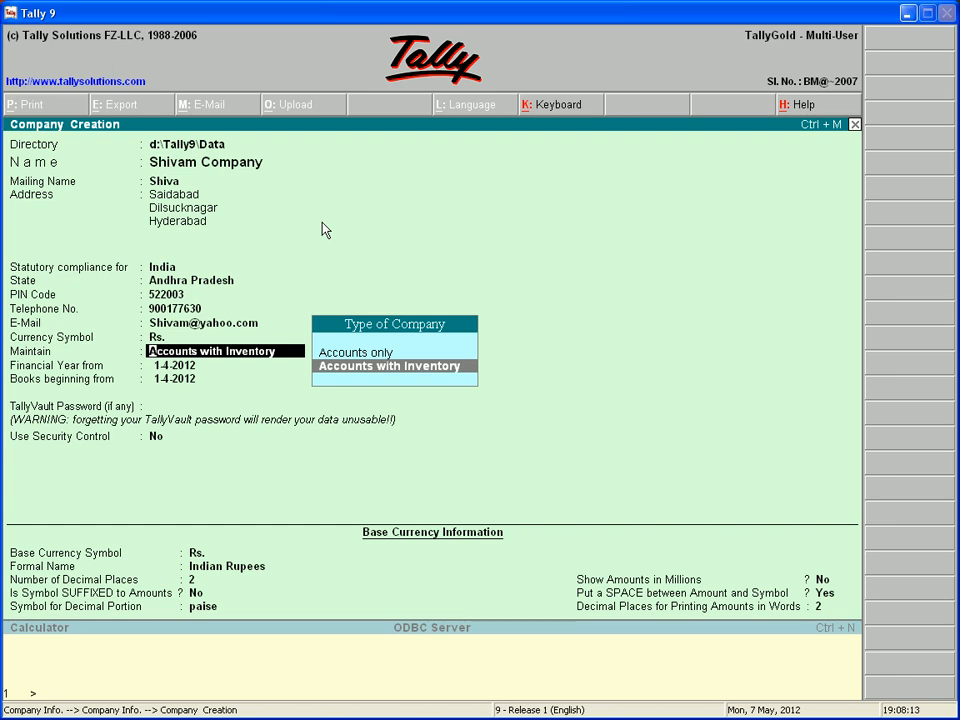
{"action": "key", "text": "Up"}
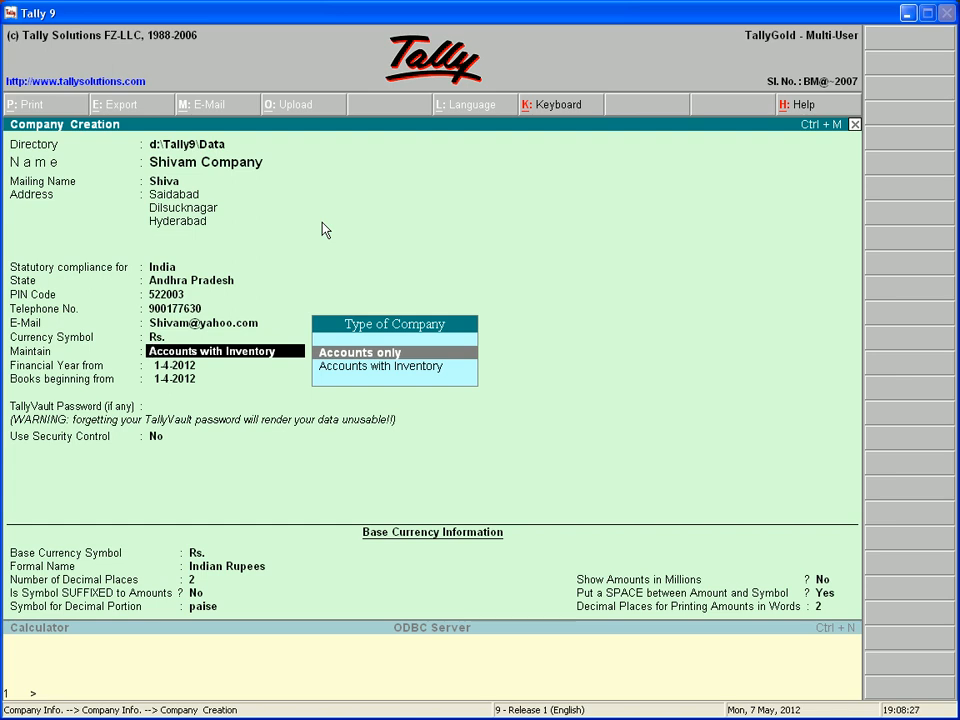
{"action": "key", "text": "Down"}
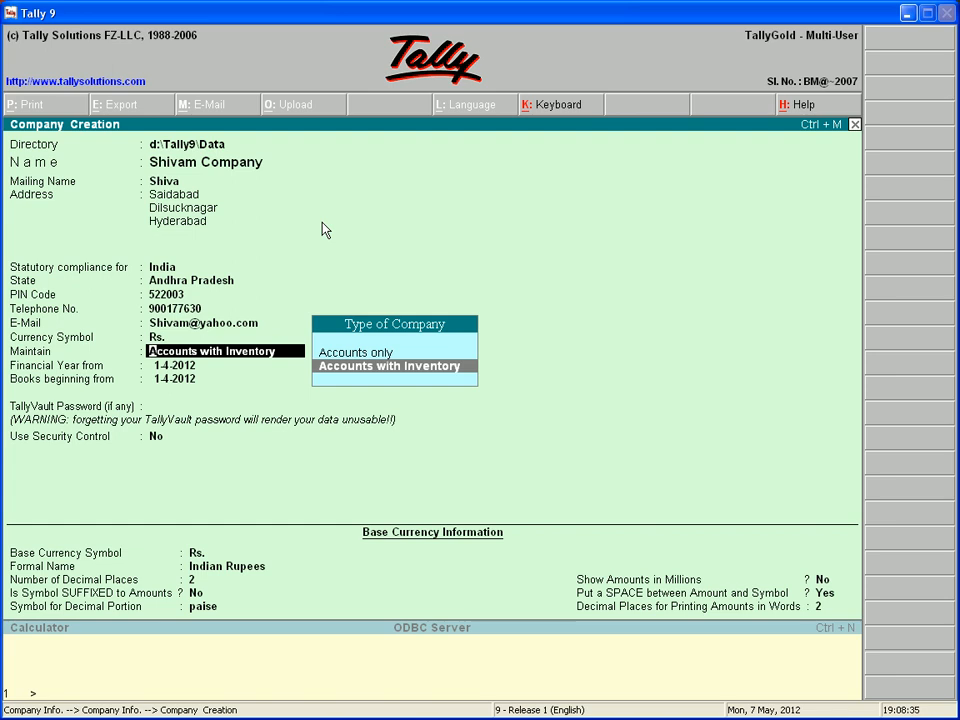
{"action": "key", "text": "Up"}
{"action": "key", "text": "Return"}
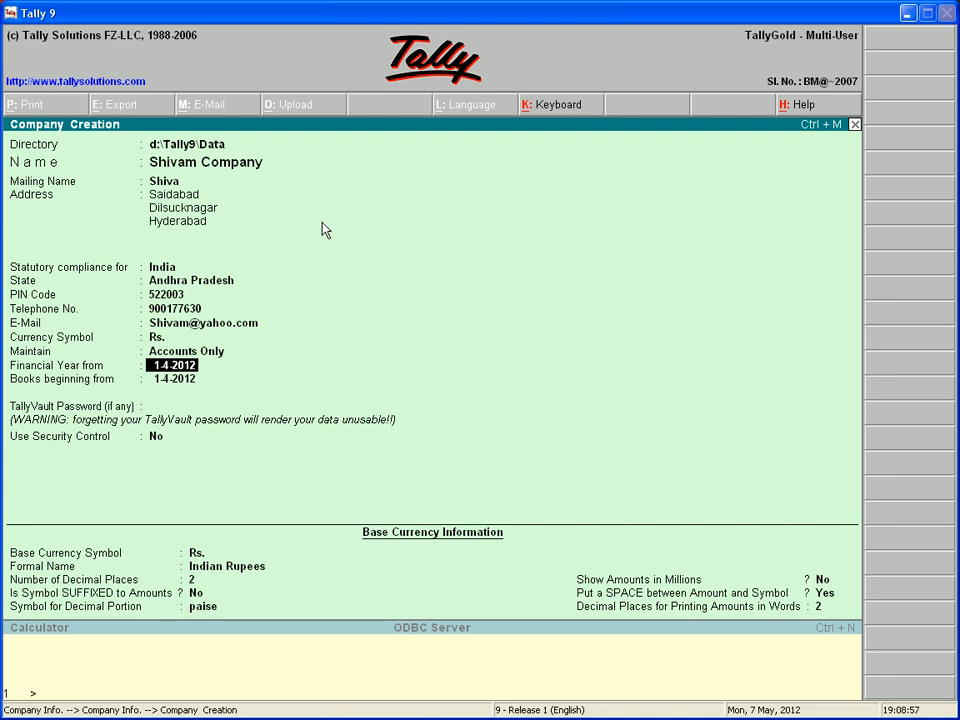
- Set financial year from 1-4-2012, books from 10-4-2012, no TallyVault password or security
{"action": "type", "text": "1-4-2012"}
{"action": "key", "text": "Return"}
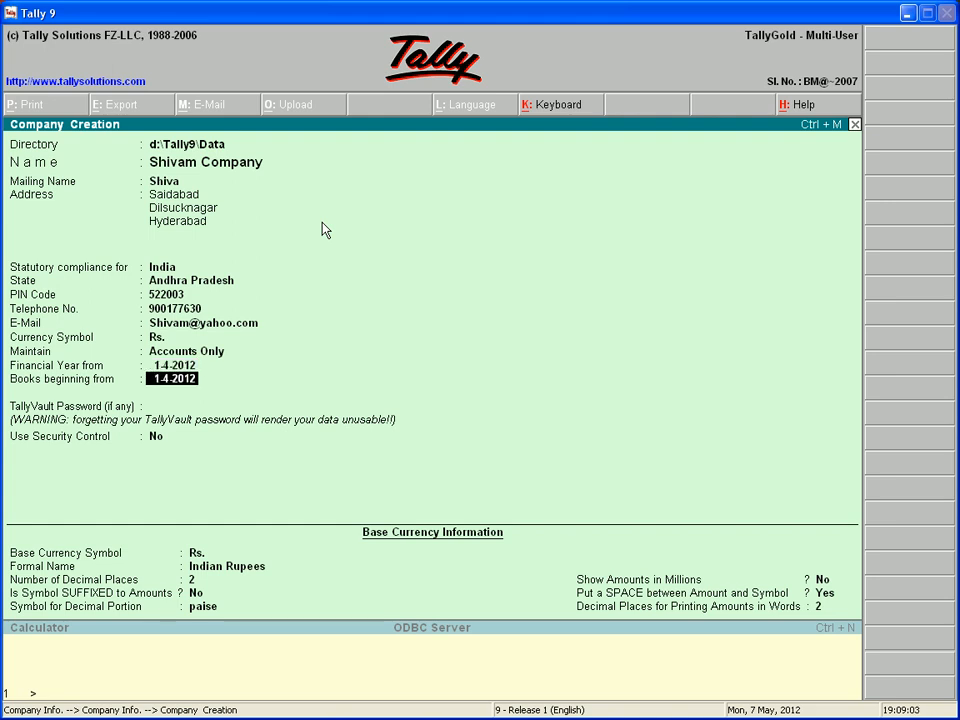
{"action": "type", "text": "10-4-2012"}
{"action": "key", "text": "Return"}
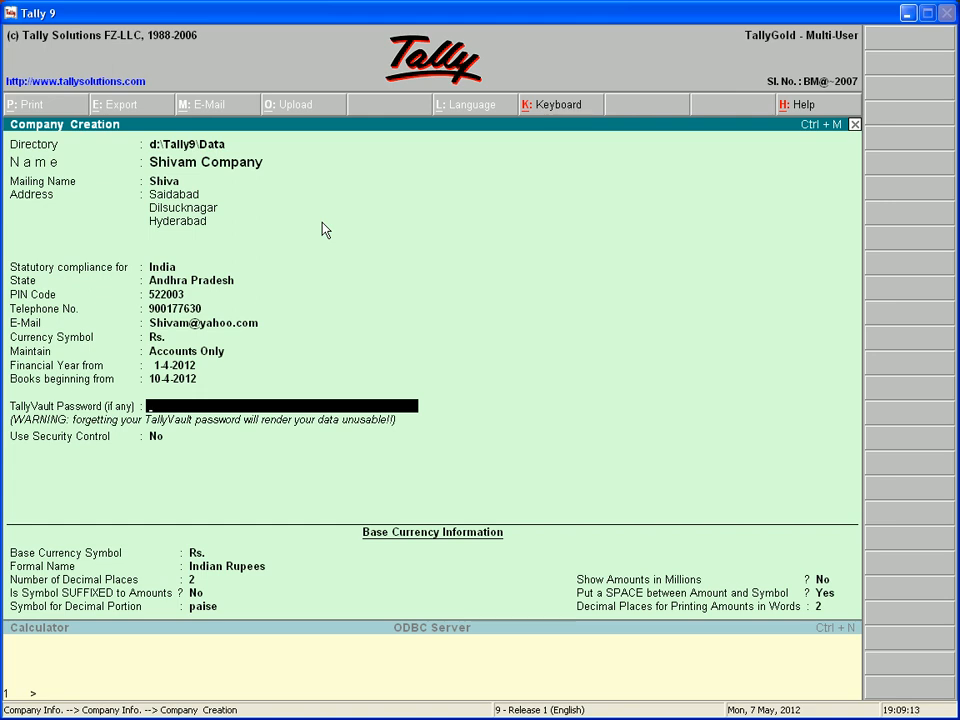
{"action": "key", "text": "Return"}
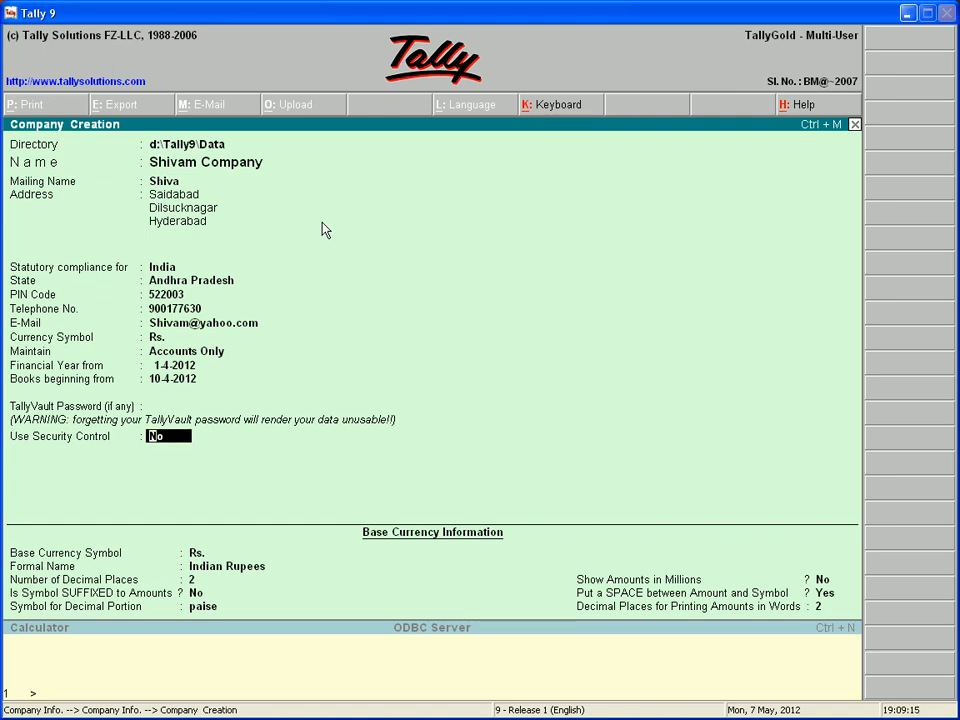
{"action": "key", "text": "Return"}
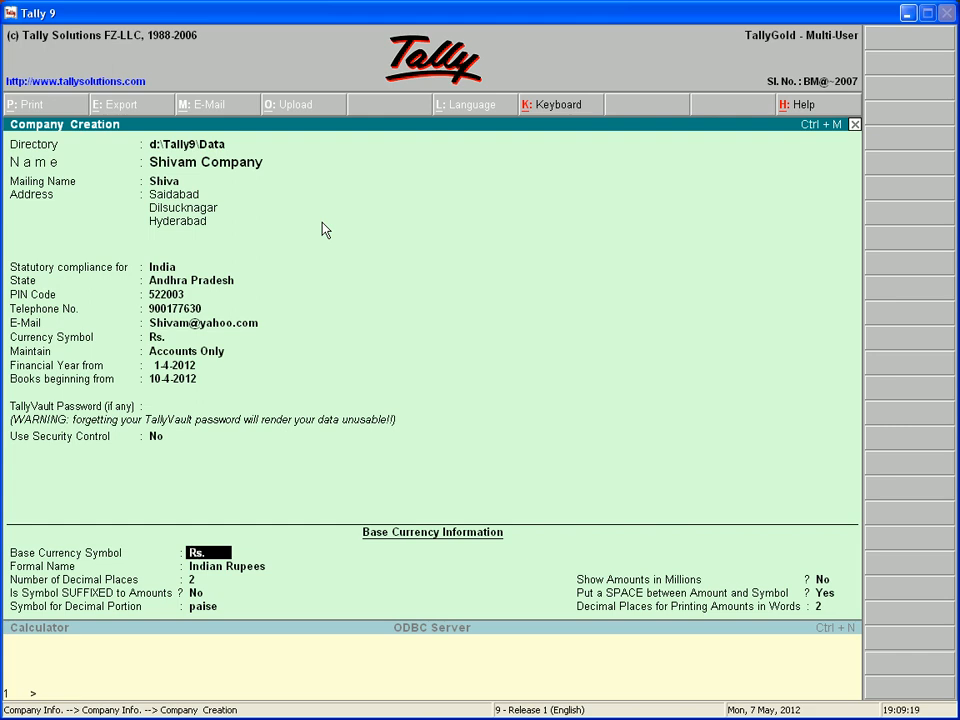
- Accept the default Rs./Indian Rupees base currency settings with 2 decimals and paise
{"action": "key", "text": "Return"}
{"action": "key", "text": "Return"}
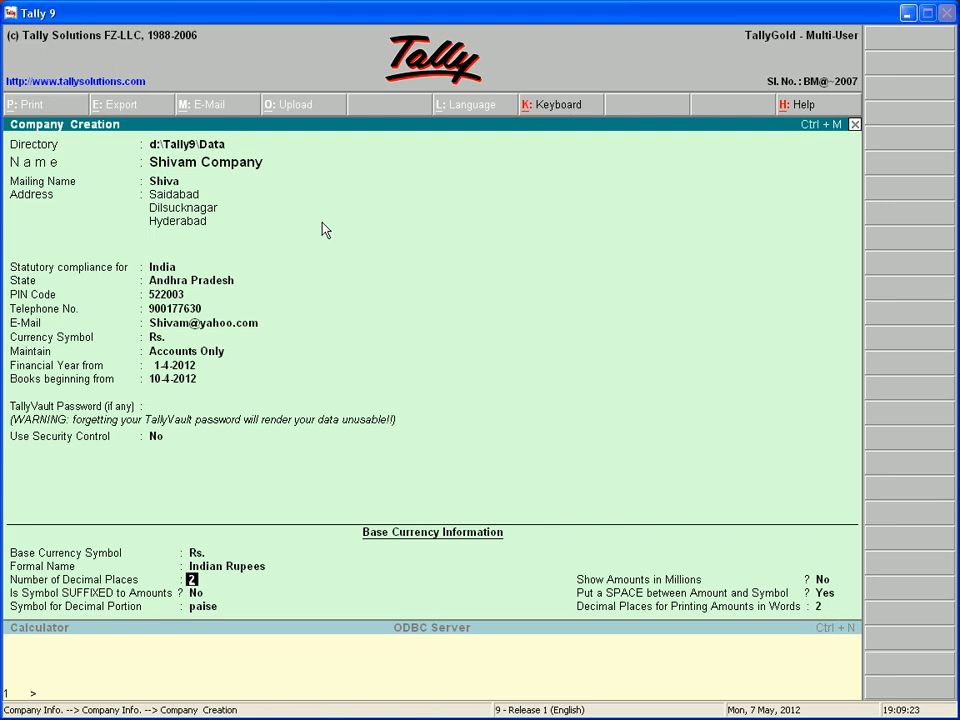
{"action": "key", "text": "Return"}
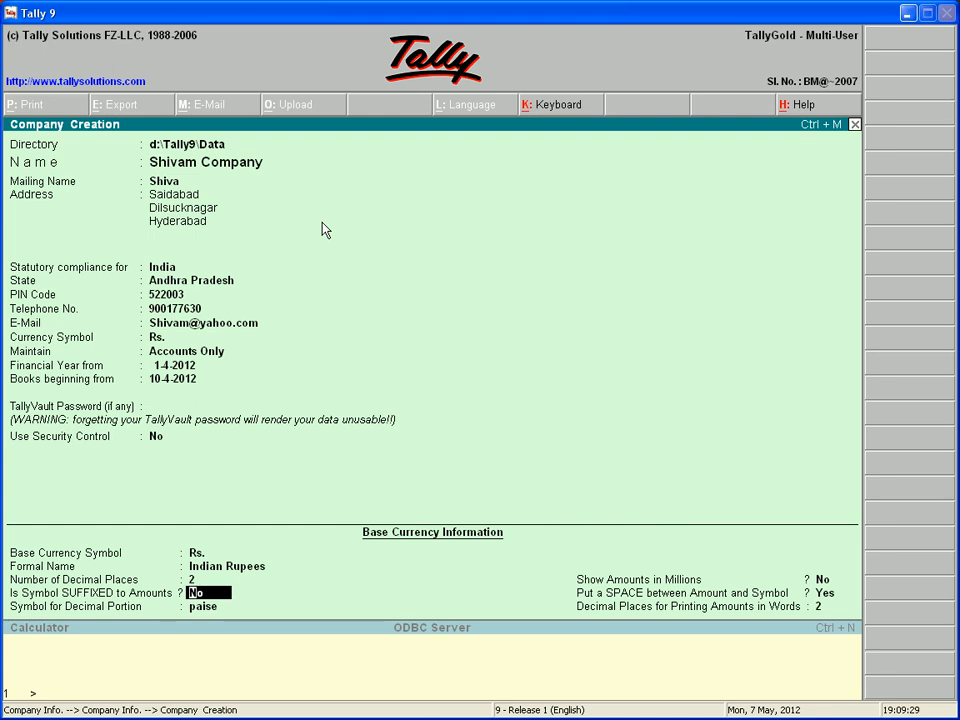
{"action": "key", "text": "Return"}
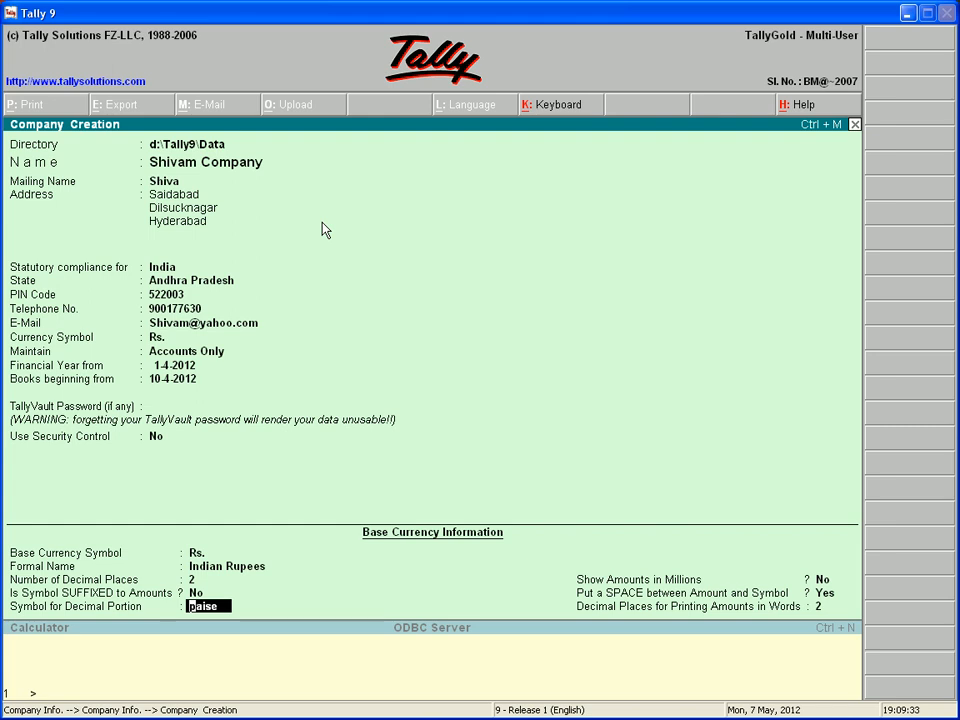
{"action": "key", "text": "Return"}
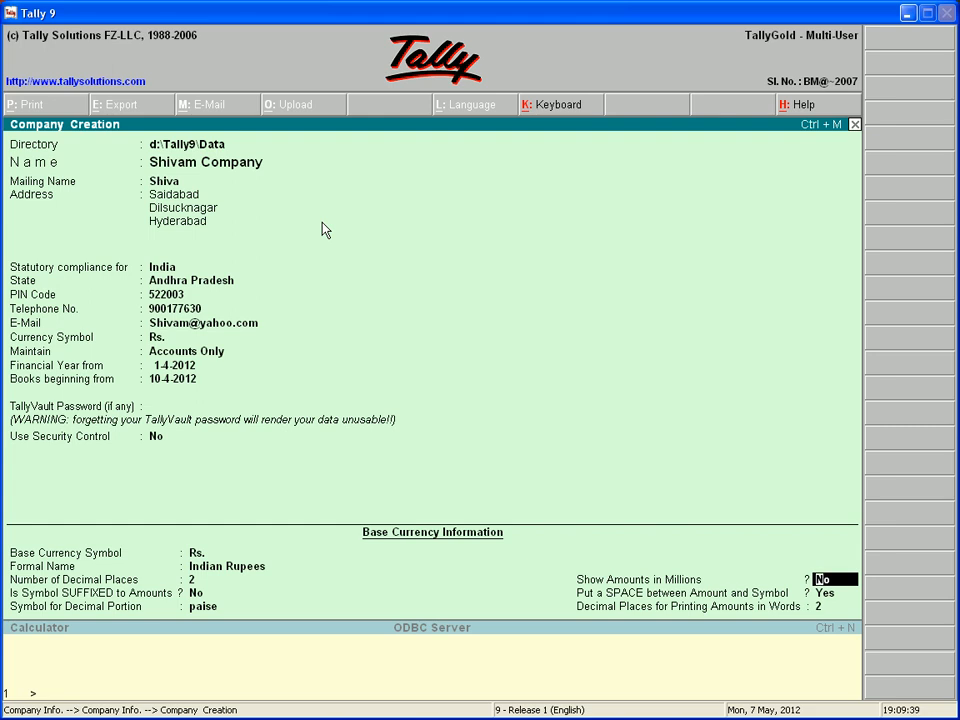
{"action": "key", "text": "Return"}
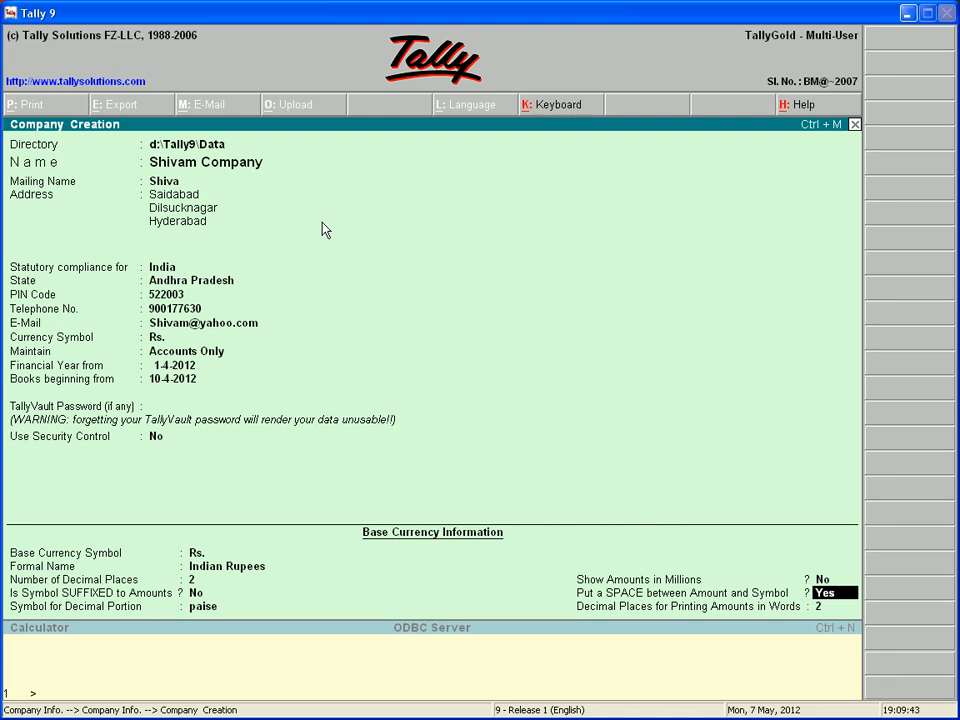
{"action": "key", "text": "Return"}
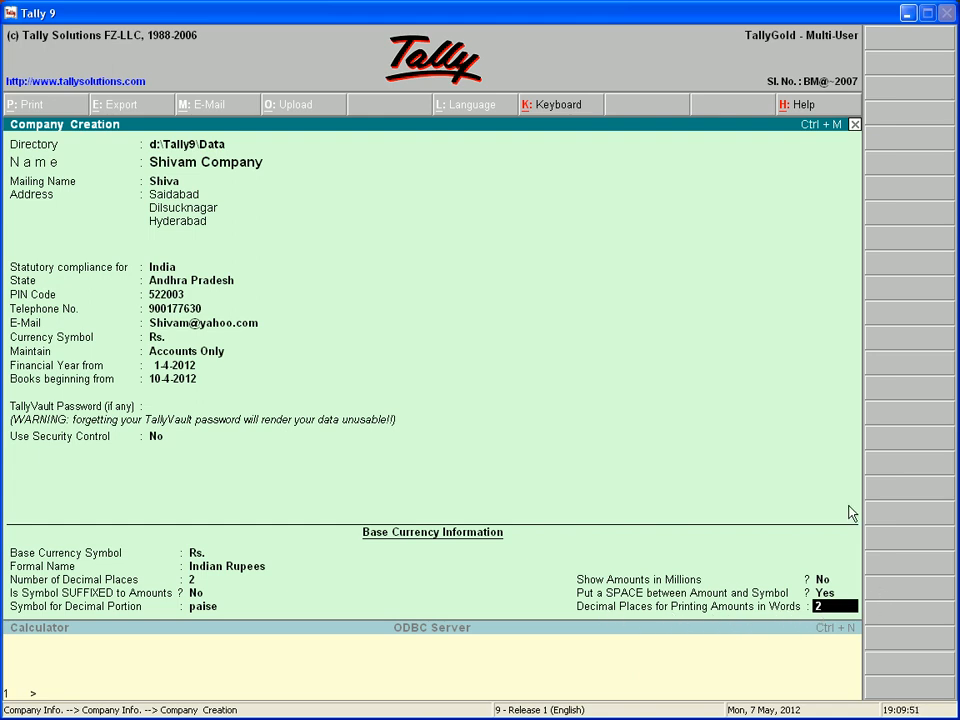
- Accept and save Shivam Company, then return to the Gateway of Tally
{"action": "key", "text": "Return"}
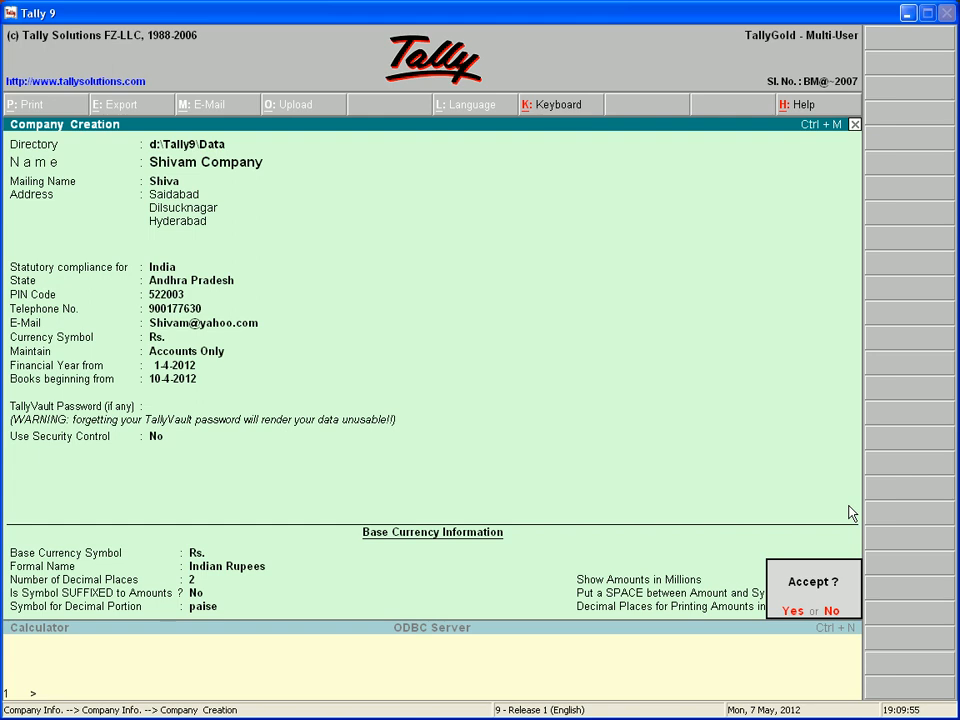
{"action": "key", "text": "y"}
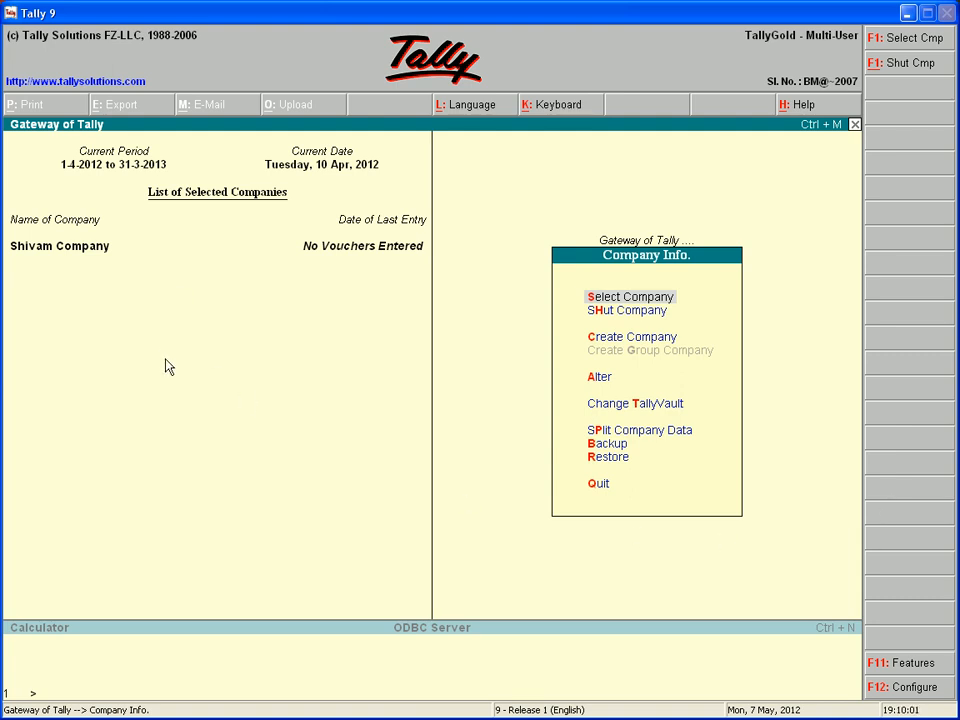
{"action": "key", "text": "Escape"}
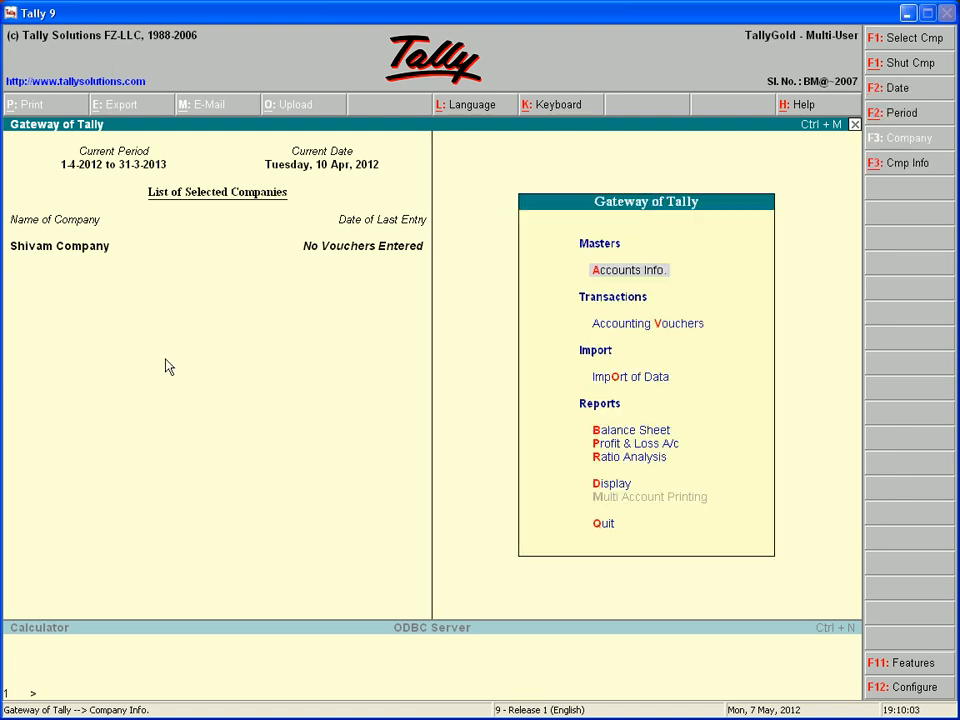